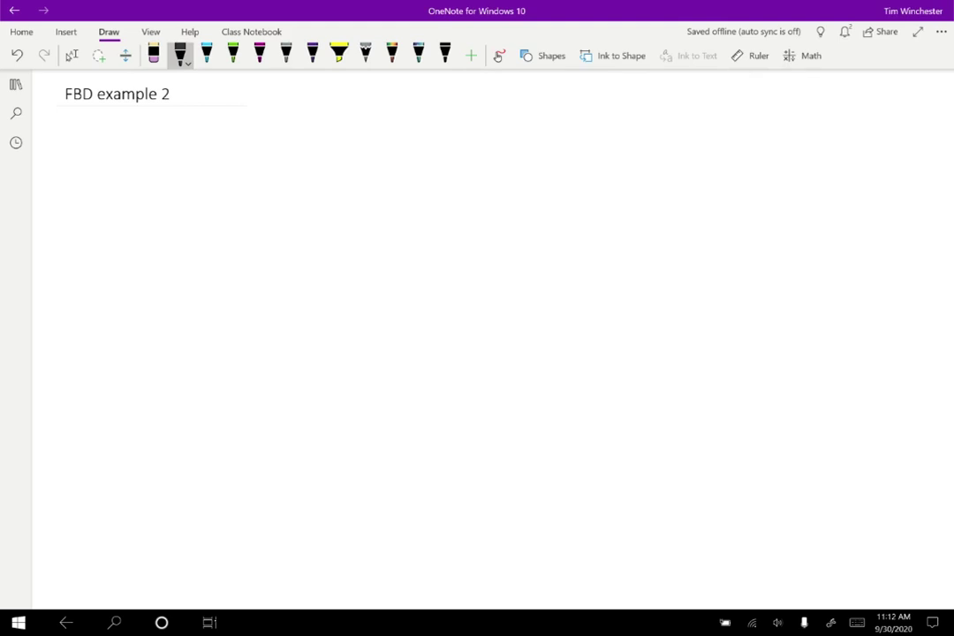
Handwrite '2 books are stacked on a table.' below the page title
mouse_move(110, 137)
left_mouse_down()
mouse_move(121, 149)
mouse_move(150, 147)
left_mouse_up()
left_click_drag(157, 140, 166, 142)
left_click_drag(171, 133, 182, 147)
mouse_move(240, 138)
left_mouse_down()
mouse_move(237, 146)
mouse_move(346, 147)
left_mouse_up()
mouse_move(353, 141)
left_mouse_down()
mouse_move(356, 129)
mouse_move(411, 144)
left_mouse_up()
left_click_drag(442, 140, 483, 131)
left_click_drag(486, 141, 499, 144)
left_click_drag(502, 132, 506, 145)
left_click_drag(512, 131, 523, 144)
left_click_drag(529, 145, 529, 146)
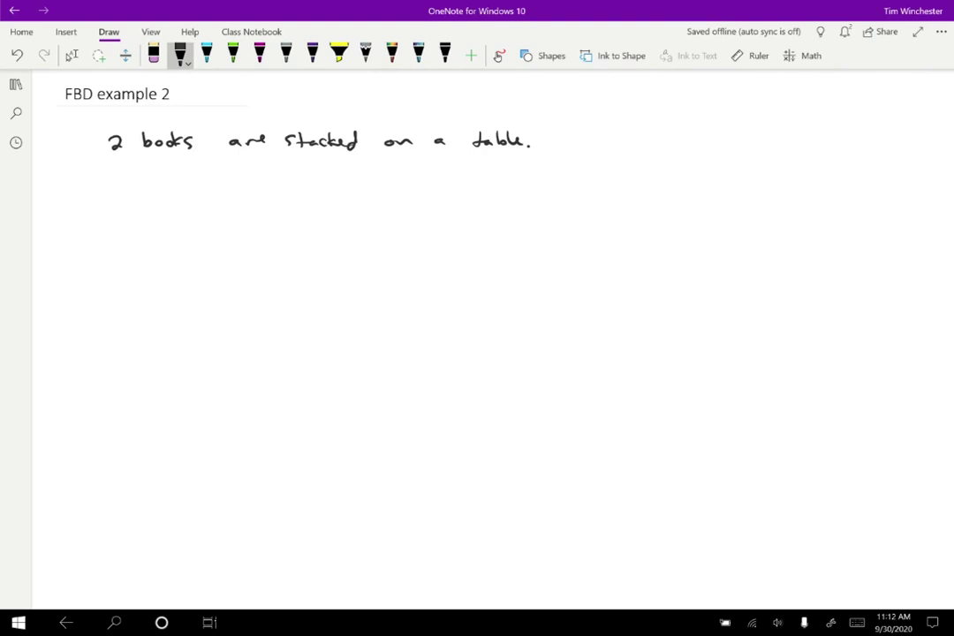
Handwrite 'Rank all forces.' on the next line
mouse_move(112, 174)
left_mouse_down()
mouse_move(112, 190)
mouse_move(122, 190)
left_mouse_up()
left_click_drag(133, 182, 148, 188)
mouse_move(154, 173)
left_mouse_down()
mouse_move(155, 189)
mouse_move(168, 188)
left_mouse_up()
left_click_drag(206, 182, 210, 189)
left_click_drag(215, 173, 215, 189)
left_click_drag(223, 173, 225, 189)
mouse_move(281, 174)
left_mouse_down()
mouse_move(274, 195)
mouse_move(331, 187)
left_mouse_up()
left_click_drag(343, 191, 344, 191)
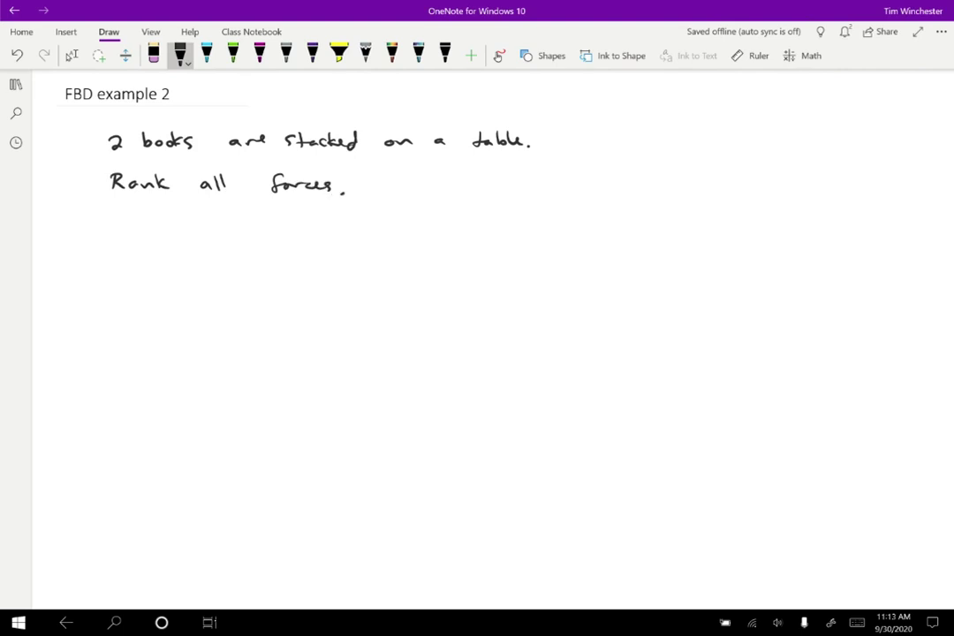
Sketch a table with two legs and books A and B stacked on top at upper right
mouse_move(627, 182)
left_mouse_down()
mouse_move(778, 182)
mouse_move(649, 206)
mouse_move(645, 230)
left_mouse_up()
left_click_drag(751, 184, 753, 227)
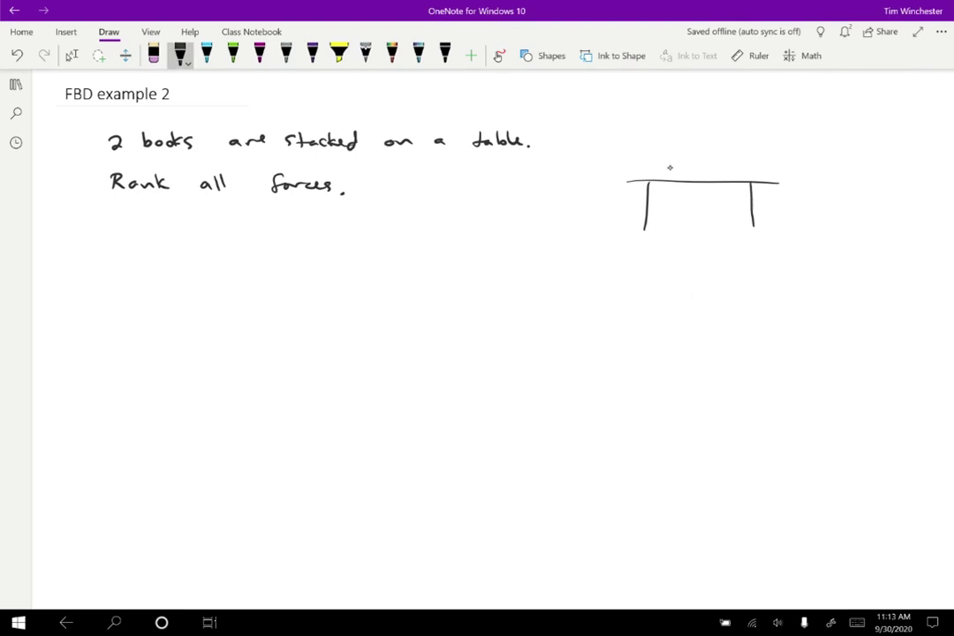
mouse_move(670, 184)
left_mouse_down()
mouse_move(734, 150)
mouse_move(742, 160)
mouse_move(709, 161)
mouse_move(714, 174)
mouse_move(681, 156)
mouse_move(682, 142)
mouse_move(721, 135)
mouse_move(727, 156)
mouse_move(700, 153)
left_mouse_up()
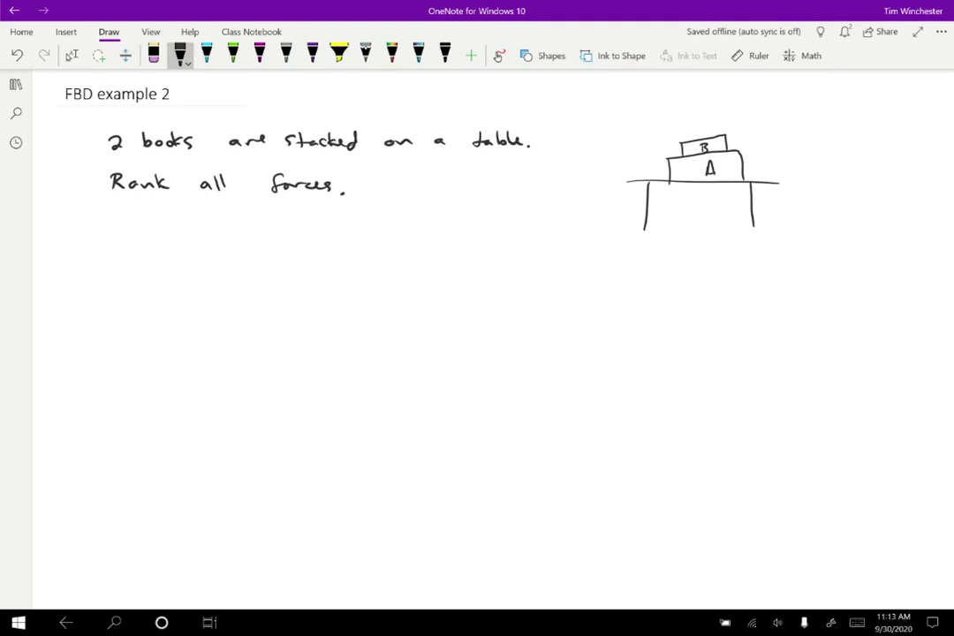
Write underlined headings A and B, each with a dot representing the book
left_click_drag(239, 266, 254, 265)
left_click_drag(242, 258, 267, 273)
left_click_drag(240, 382, 243, 386)
mouse_move(496, 239)
left_mouse_down()
mouse_move(496, 258)
mouse_move(517, 265)
left_mouse_up()
left_click_drag(491, 394, 494, 396)
Draw downward weight arrows from each dot, labelled GAE for A and GBE for B
left_click_drag(242, 386, 242, 471)
mouse_move(272, 422)
left_mouse_down()
mouse_move(264, 432)
mouse_move(286, 430)
left_mouse_up()
left_click_drag(292, 435, 300, 431)
left_click_drag(293, 436, 302, 436)
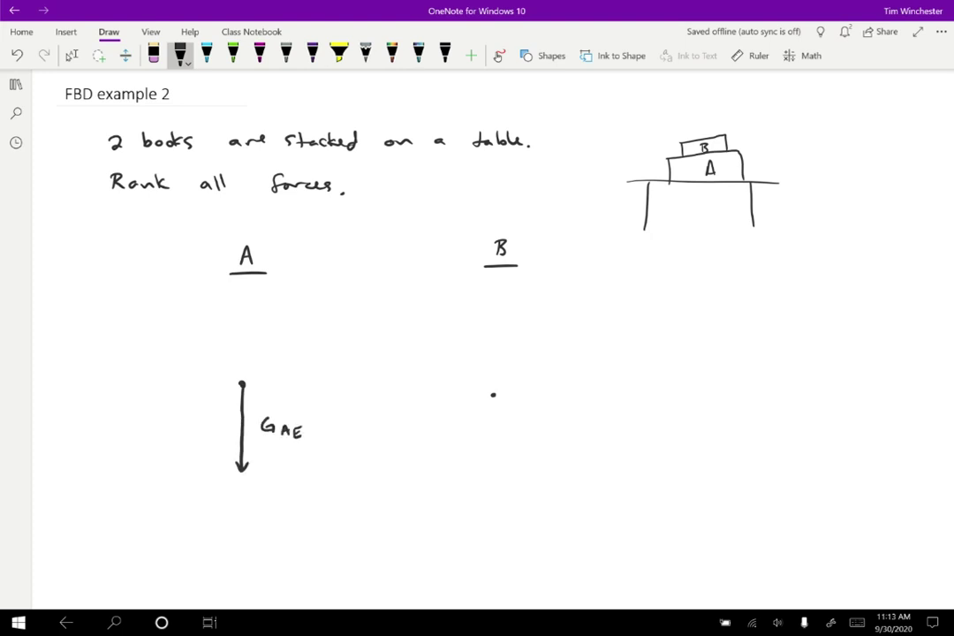
left_click_drag(493, 395, 495, 436)
mouse_move(489, 425)
left_mouse_down()
mouse_move(518, 425)
mouse_move(543, 439)
left_mouse_up()
left_click_drag(544, 428, 553, 428)
left_click_drag(545, 433, 552, 433)
left_click_drag(544, 439, 554, 439)
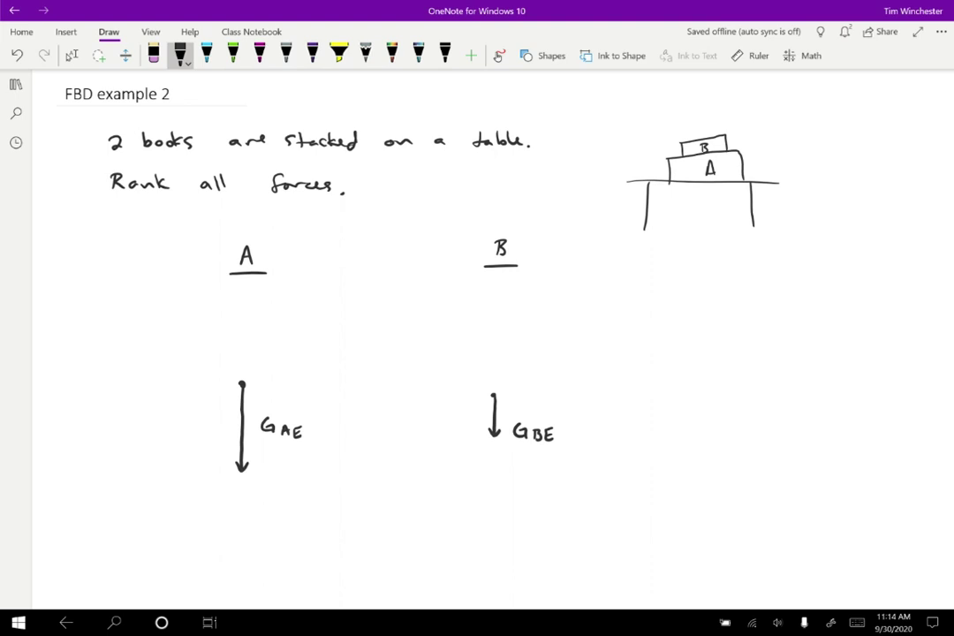
Draw an upward NBA arrow on B and a short downward NAB arrow on A
left_click_drag(495, 395, 495, 350)
left_click_drag(491, 359, 547, 358)
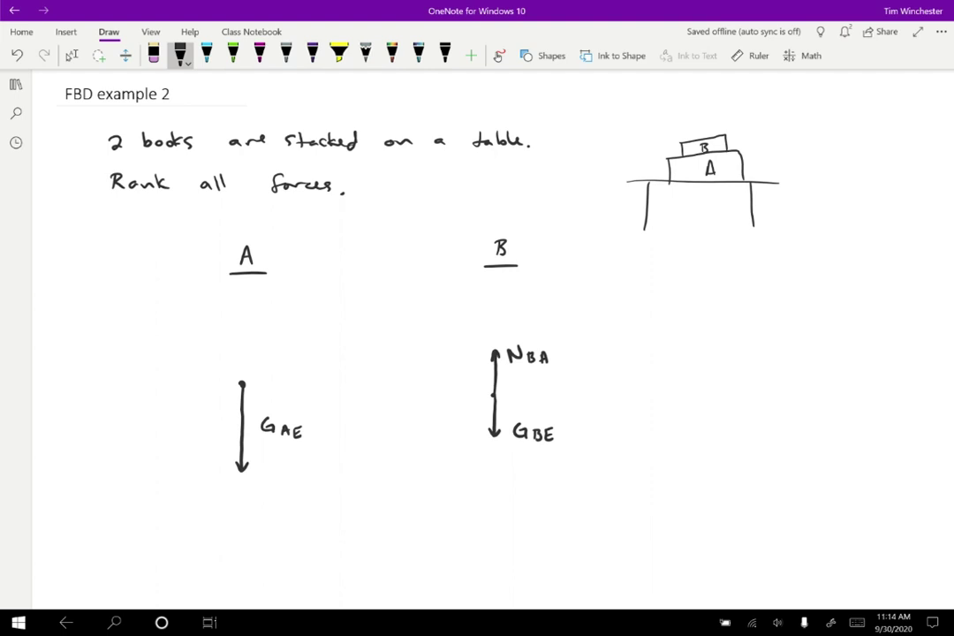
mouse_move(239, 383)
left_mouse_down()
mouse_move(237, 424)
mouse_move(206, 408)
mouse_move(210, 422)
mouse_move(227, 421)
left_mouse_up()
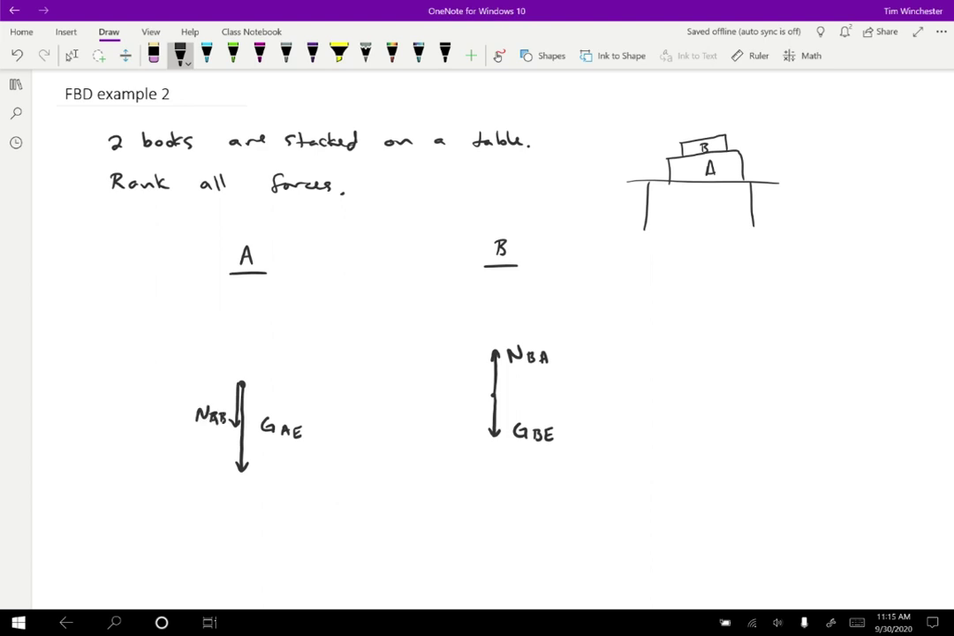
Draw a long upward arrow on A labelled NAT
left_click_drag(241, 382, 242, 274)
mouse_move(265, 305)
left_mouse_down()
mouse_move(275, 293)
mouse_move(284, 305)
mouse_move(301, 296)
left_mouse_up()
left_click_drag(295, 297, 295, 307)
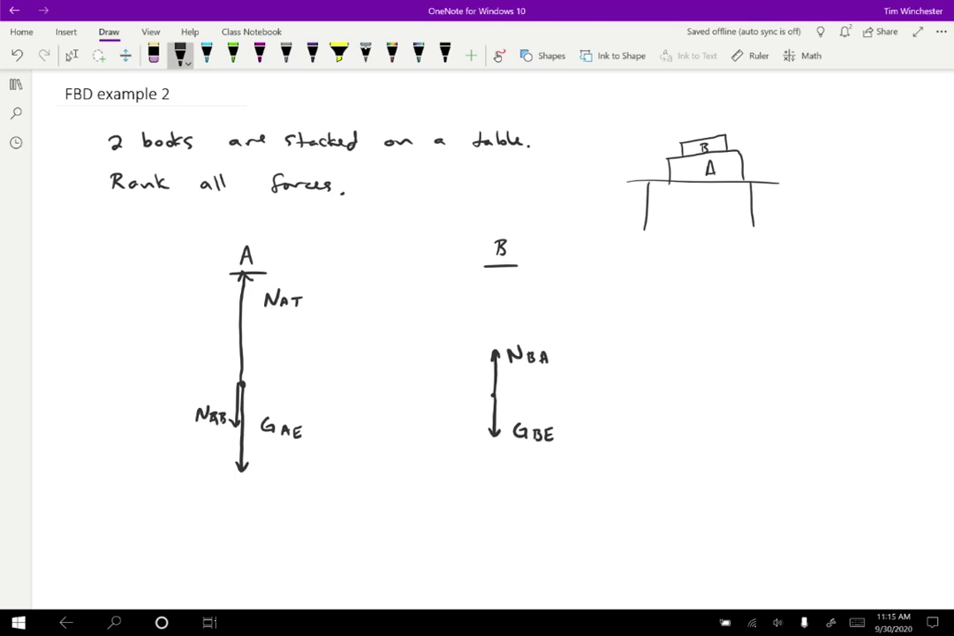
left_click(260, 55)
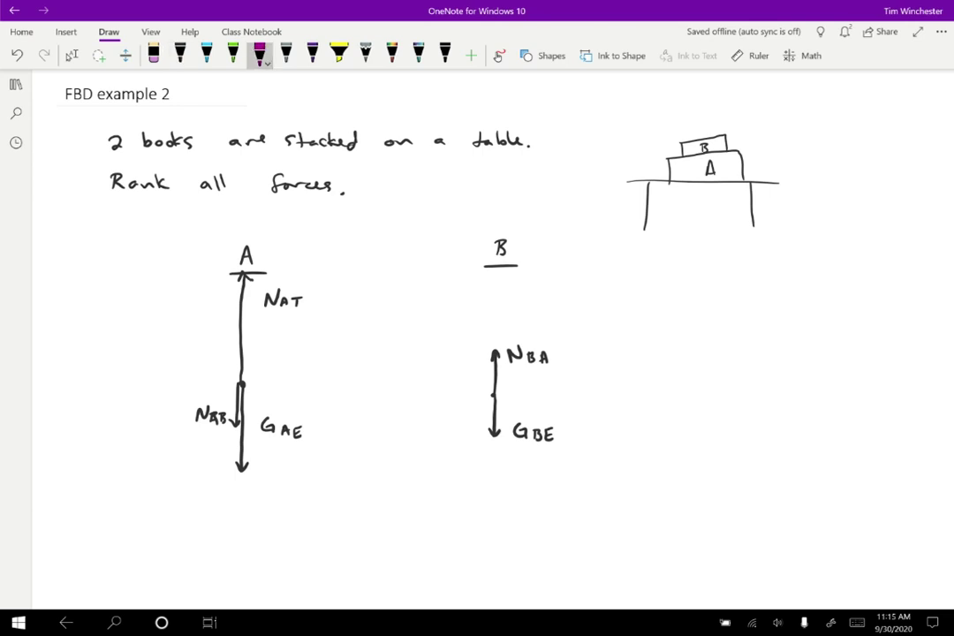
Underline the A and B force subscripts in magenta, then underline NBA and NAB in green
left_click_drag(281, 311, 289, 311)
left_click_drag(282, 444, 290, 443)
left_click_drag(210, 433, 218, 432)
left_click_drag(527, 368, 534, 367)
left_click_drag(532, 449, 539, 448)
left_click(233, 55)
left_click_drag(513, 376, 552, 376)
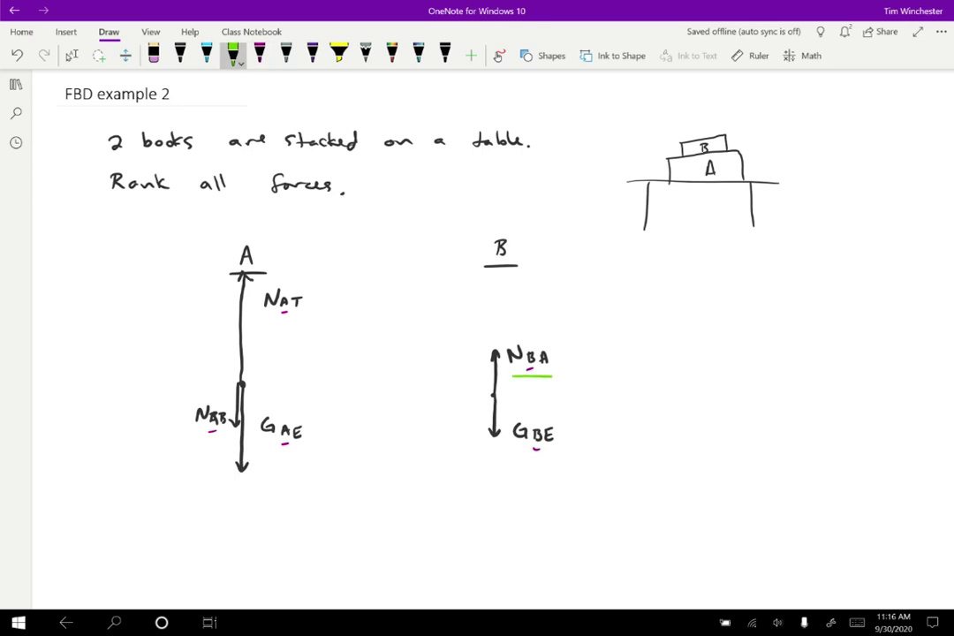
left_click_drag(196, 434, 231, 433)
Write 'N3L: NAB = NBA' in black below A's diagram and begin N2L beneath it
left_click(179, 55)
mouse_move(169, 515)
left_mouse_down()
mouse_move(169, 504)
mouse_move(184, 503)
left_mouse_up()
mouse_move(189, 504)
left_mouse_down()
mouse_move(200, 504)
mouse_move(187, 516)
left_mouse_up()
mouse_move(202, 502)
left_mouse_down()
mouse_move(215, 515)
mouse_move(251, 501)
mouse_move(265, 515)
mouse_move(277, 505)
left_mouse_up()
left_click(224, 505)
left_click(223, 513)
mouse_move(277, 506)
left_mouse_down()
mouse_move(289, 506)
mouse_move(290, 518)
left_mouse_up()
left_click_drag(305, 504, 317, 503)
mouse_move(305, 511)
left_mouse_down()
mouse_move(341, 496)
mouse_move(368, 516)
left_mouse_up()
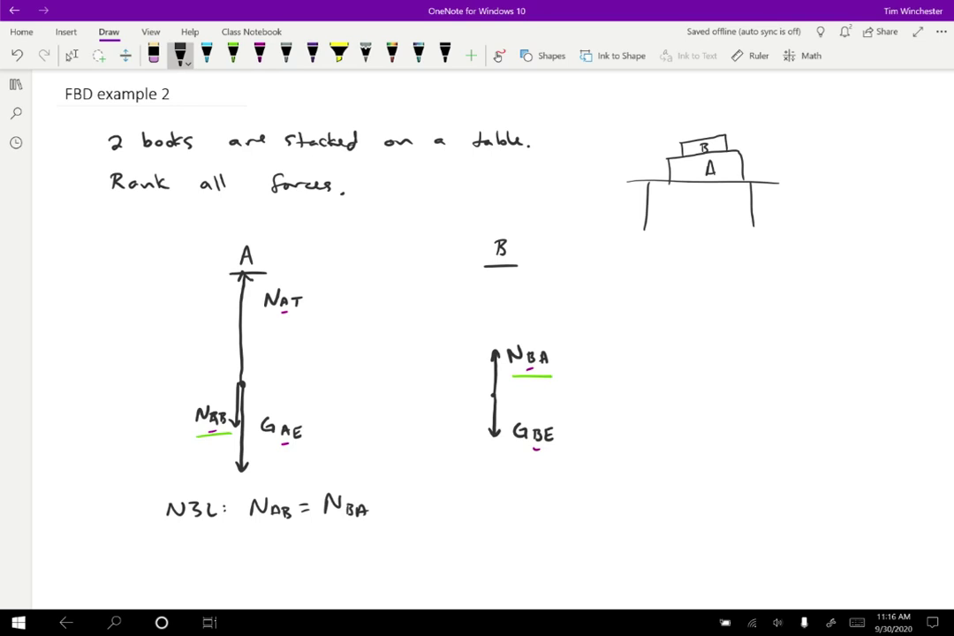
mouse_move(165, 548)
left_mouse_down()
mouse_move(179, 533)
mouse_move(196, 547)
mouse_move(252, 529)
mouse_move(281, 534)
left_mouse_up()
Complete the line 'N2L: NBA = GBE' under the N3L equation
left_click(223, 540)
left_click(223, 547)
mouse_move(285, 546)
left_mouse_down()
mouse_move(294, 534)
mouse_move(315, 535)
left_mouse_up()
left_click(325, 536)
left_click_drag(306, 541, 366, 549)
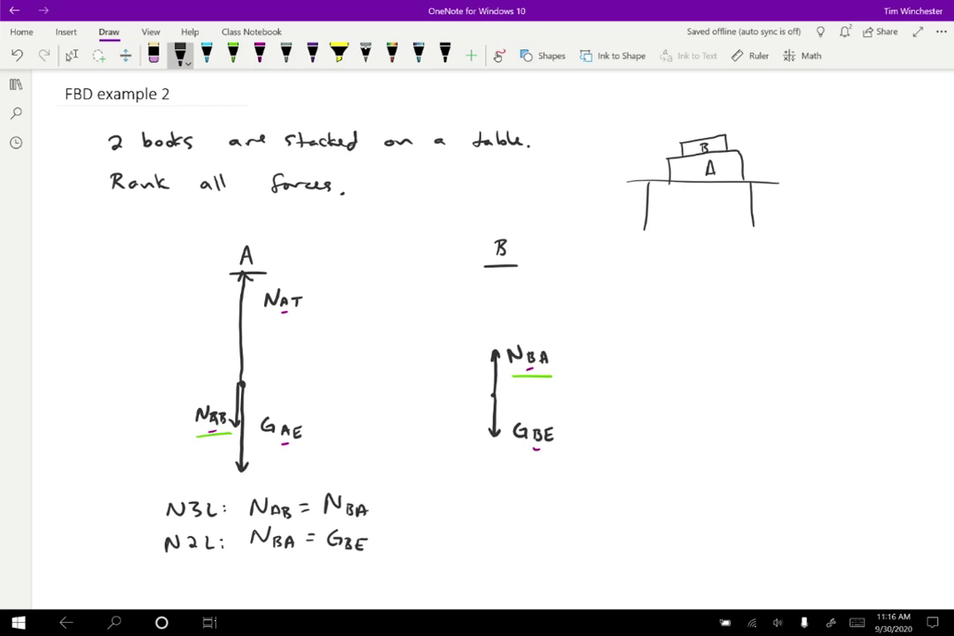
scroll(477, 354, "down", 3)
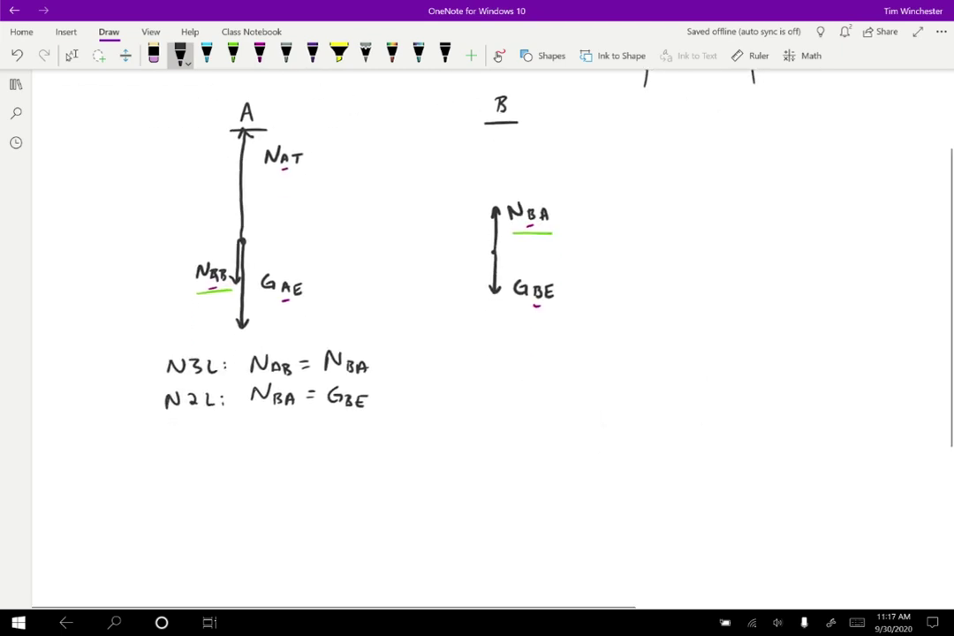
Write 'GAE > GBE' in black ink below the N2L line
left_click(71, 55)
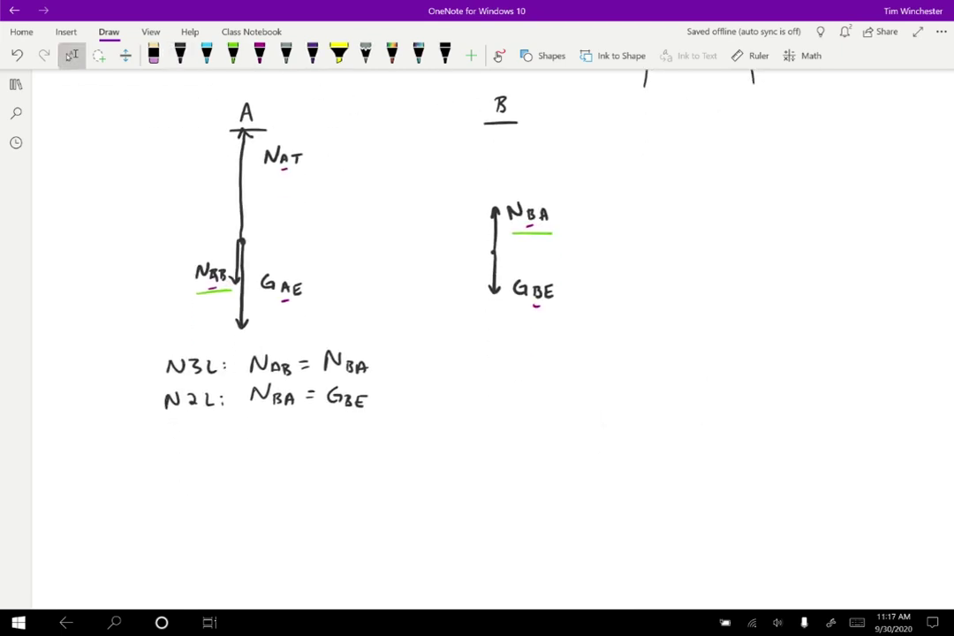
left_click(181, 55)
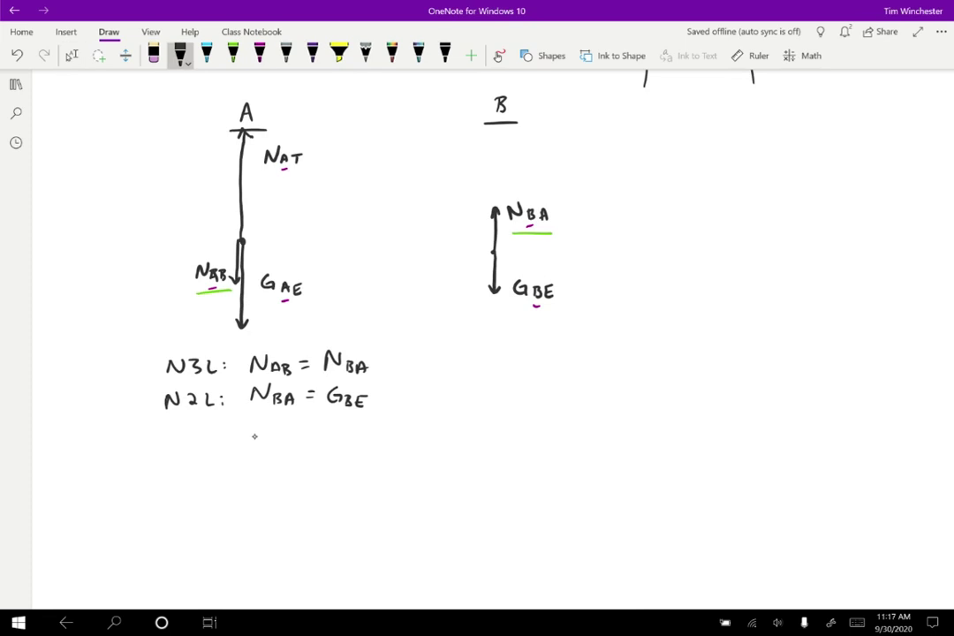
mouse_move(263, 427)
left_mouse_down()
mouse_move(261, 439)
mouse_move(373, 445)
left_mouse_up()
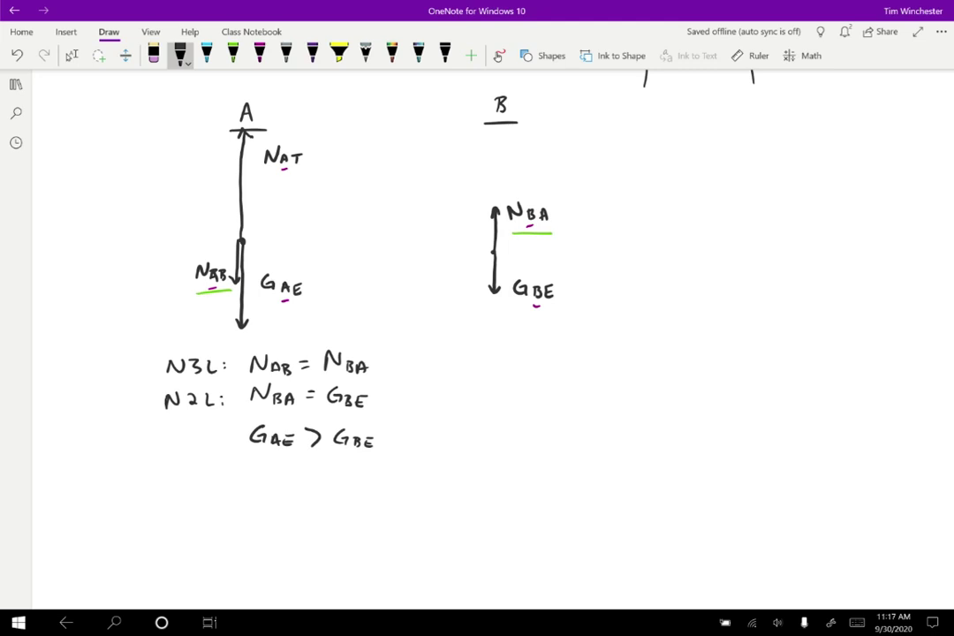
Write the equation 'NAT = NAB + GAE' on the next line
mouse_move(253, 486)
left_mouse_down()
mouse_move(267, 469)
mouse_move(281, 486)
mouse_move(293, 475)
left_mouse_up()
mouse_move(285, 475)
left_mouse_down()
mouse_move(284, 486)
mouse_move(319, 473)
left_mouse_up()
left_click_drag(308, 478, 319, 478)
mouse_move(334, 482)
left_mouse_down()
mouse_move(335, 470)
mouse_move(349, 471)
left_mouse_up()
mouse_move(363, 471)
left_mouse_down()
mouse_move(370, 483)
mouse_move(393, 476)
mouse_move(386, 482)
left_mouse_up()
mouse_move(414, 470)
left_mouse_down()
mouse_move(408, 482)
mouse_move(432, 482)
left_mouse_up()
mouse_move(437, 478)
left_mouse_down()
mouse_move(444, 478)
mouse_move(437, 474)
left_mouse_up()
left_click_drag(436, 474, 446, 483)
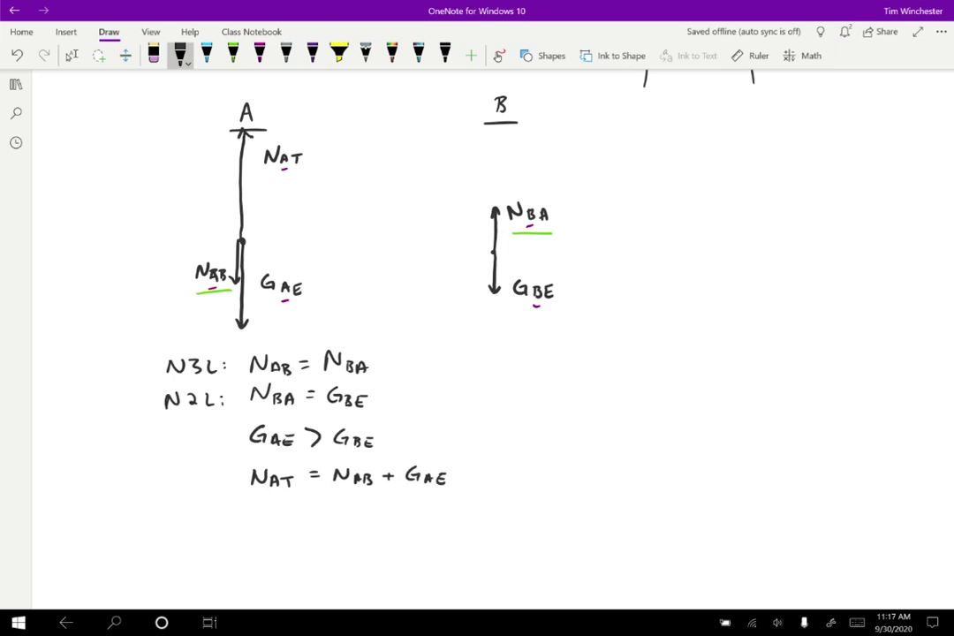
Write the final ranking 'NAT > GAE > GBE = NBA = NAB'
mouse_move(243, 527)
left_mouse_down()
mouse_move(244, 508)
mouse_move(256, 508)
left_mouse_up()
mouse_move(261, 526)
left_mouse_down()
mouse_move(264, 516)
mouse_move(269, 526)
left_mouse_up()
left_click_drag(261, 522, 288, 516)
left_click_drag(280, 517, 280, 529)
mouse_move(295, 509)
left_mouse_down()
mouse_move(296, 528)
mouse_move(355, 521)
left_mouse_up()
mouse_move(370, 513)
left_mouse_down()
mouse_move(370, 525)
mouse_move(394, 519)
mouse_move(382, 527)
mouse_move(436, 518)
mouse_move(424, 528)
left_mouse_up()
mouse_move(449, 515)
left_mouse_down()
mouse_move(449, 528)
mouse_move(488, 510)
left_mouse_up()
mouse_move(488, 510)
left_mouse_down()
mouse_move(495, 524)
mouse_move(497, 510)
left_mouse_up()
left_click_drag(500, 516, 509, 525)
left_click_drag(512, 525, 538, 517)
mouse_move(528, 522)
left_mouse_down()
mouse_move(555, 511)
mouse_move(570, 525)
left_mouse_up()
left_click_drag(570, 515, 571, 525)
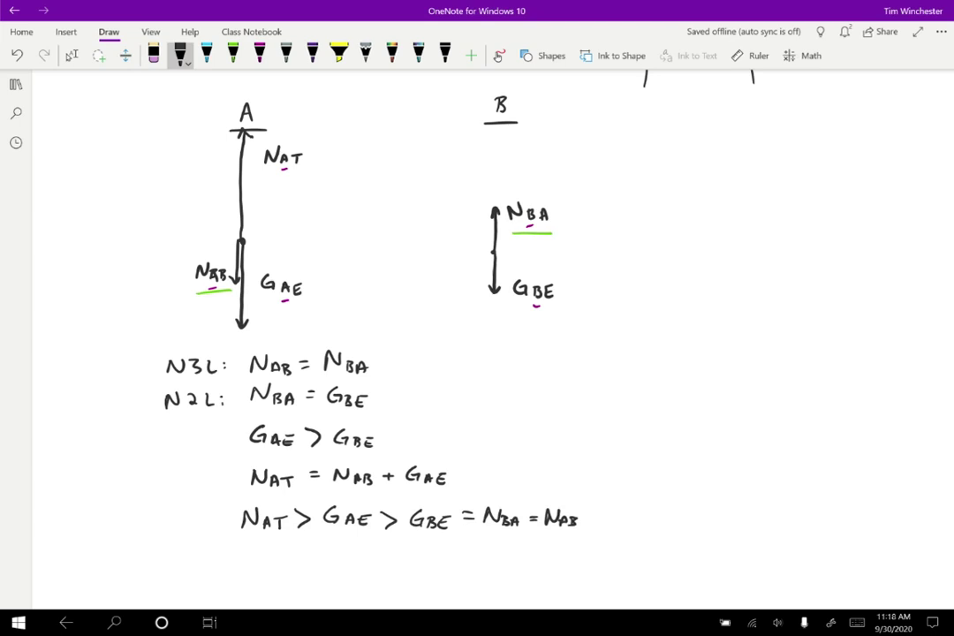